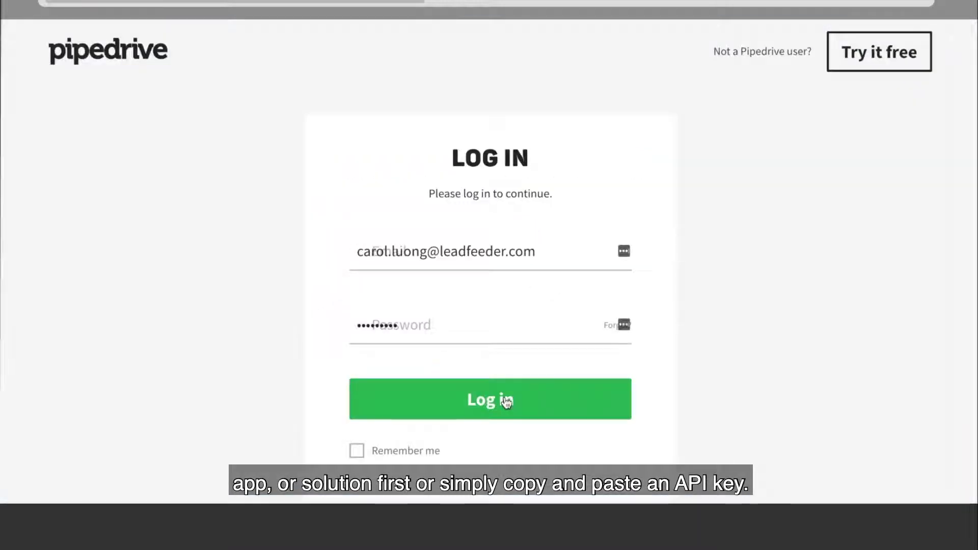
- Log in to Pipedrive with the credentials already filled in
click(504, 398)
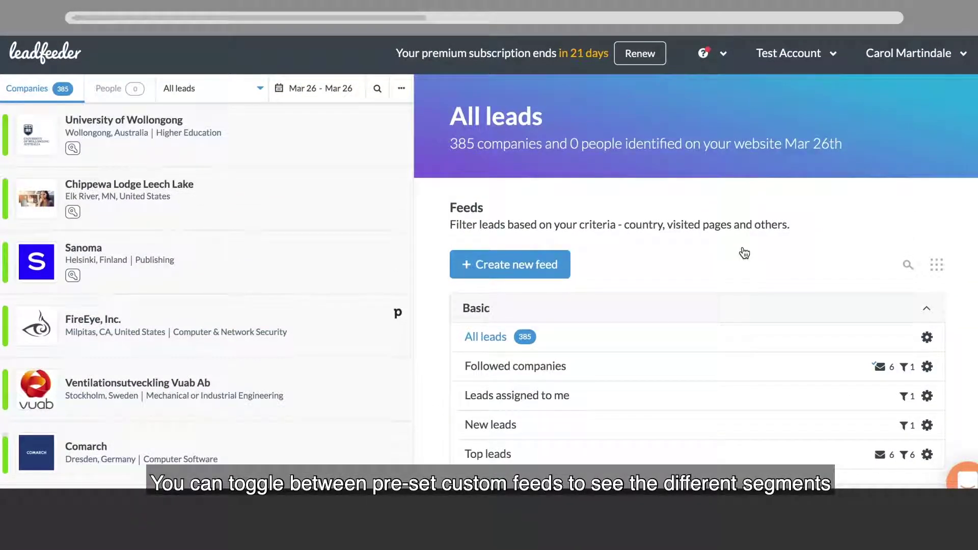
- View the Connected to CRM and Found in CRM feeds and check the Pipedrive connection status of Aller Media A/S
scroll(744, 253, down, 5)
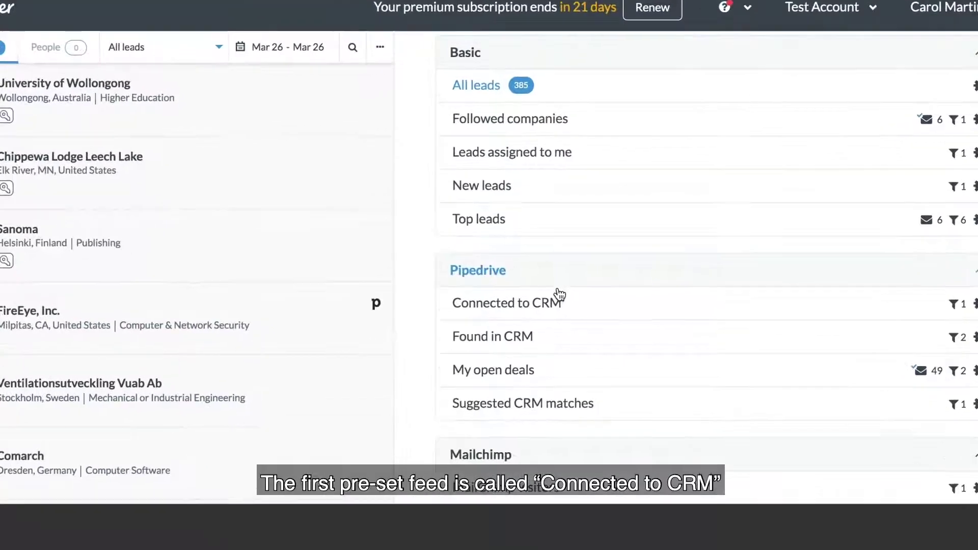
click(494, 284)
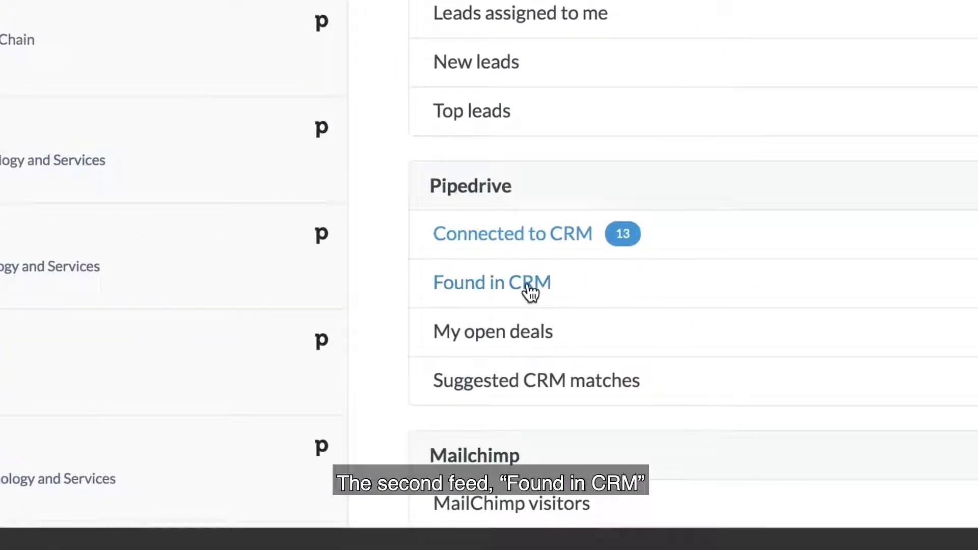
click(530, 292)
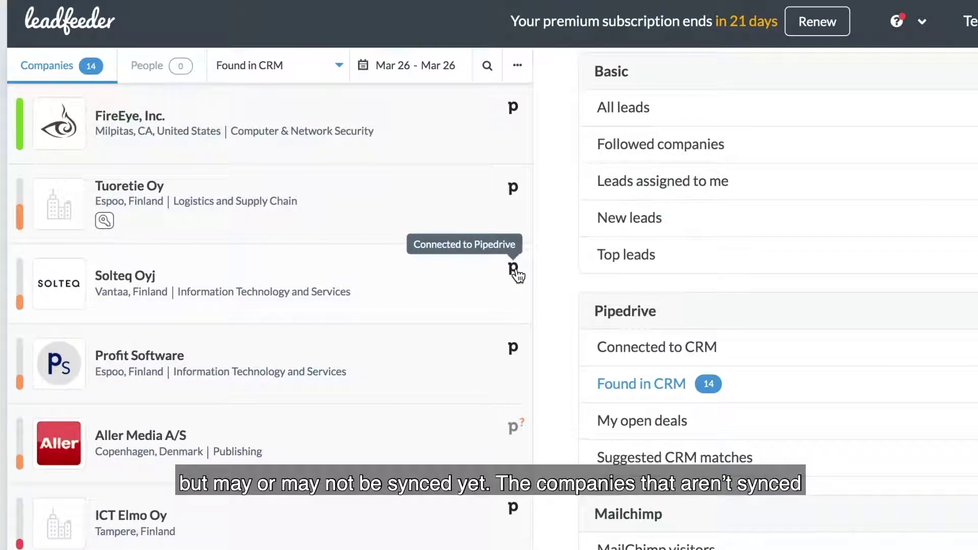
mouse_move(513, 431)
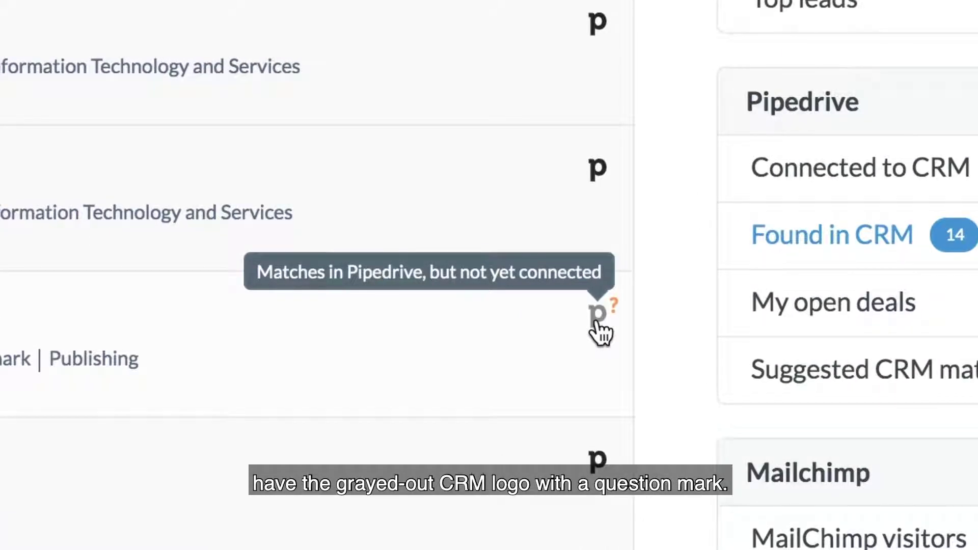
- Show the My open deals feed and look through the company details of FireEye, Inc
click(858, 308)
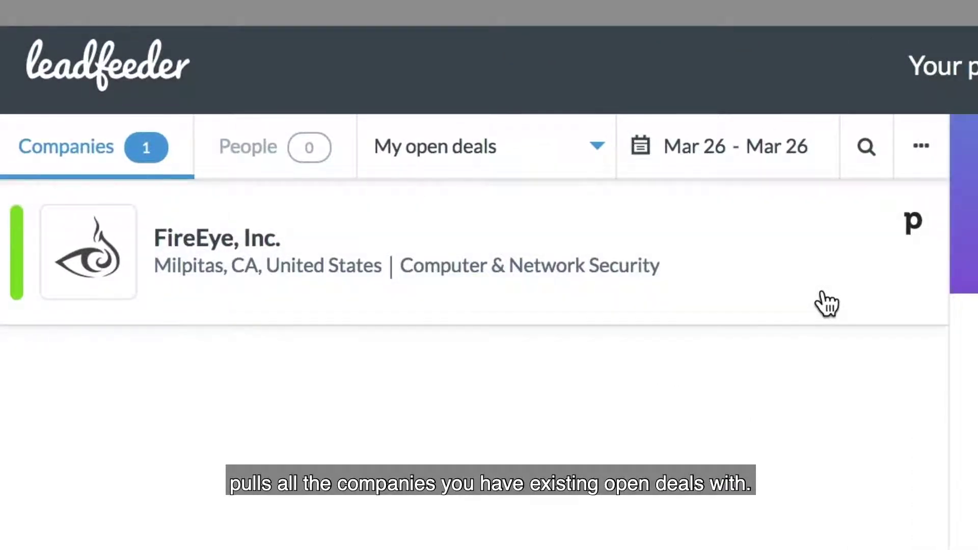
scroll(658, 396, down, 5)
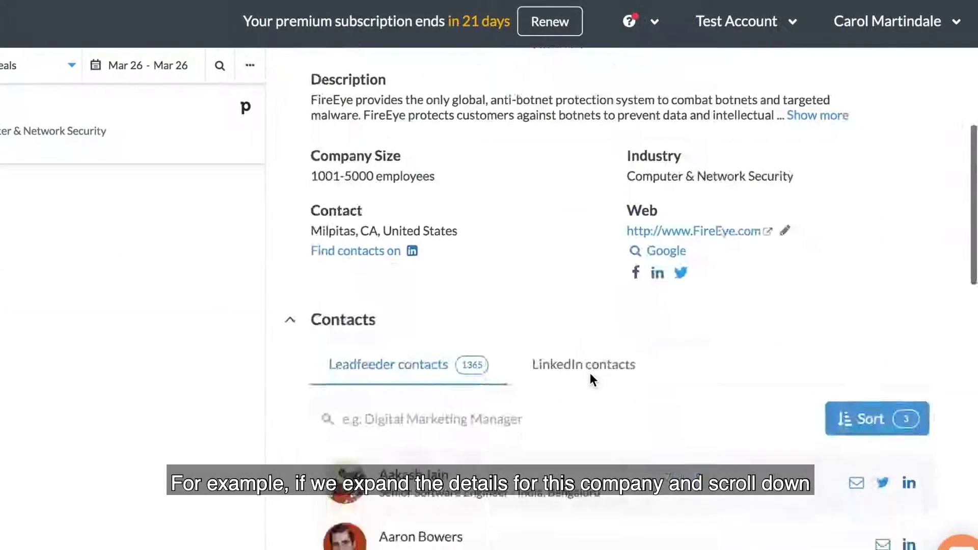
scroll(591, 378, down, 15)
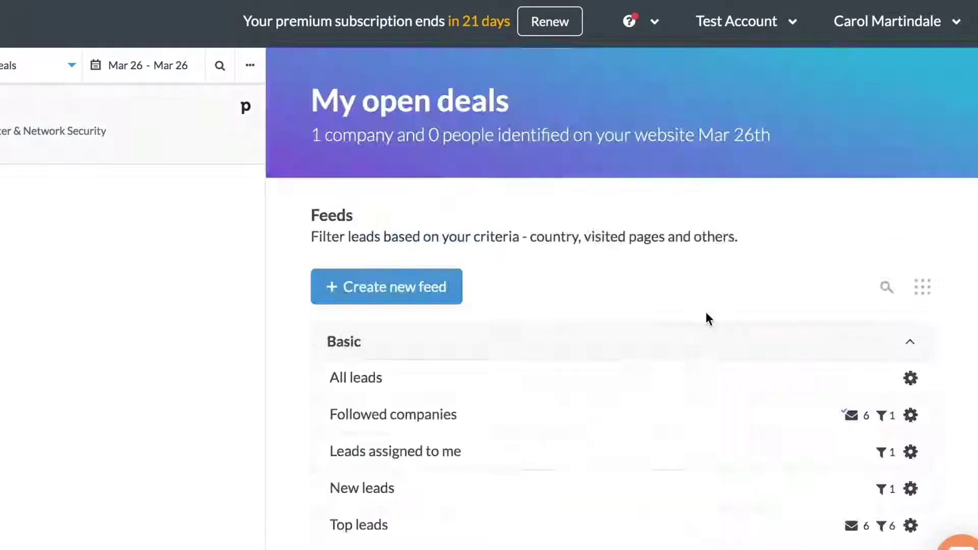
- From the Suggested CRM matches feed, match Aller Media A/S to the Pipedrive organization Aller Media Oy and close its details
scroll(706, 314, down, 9)
click(443, 282)
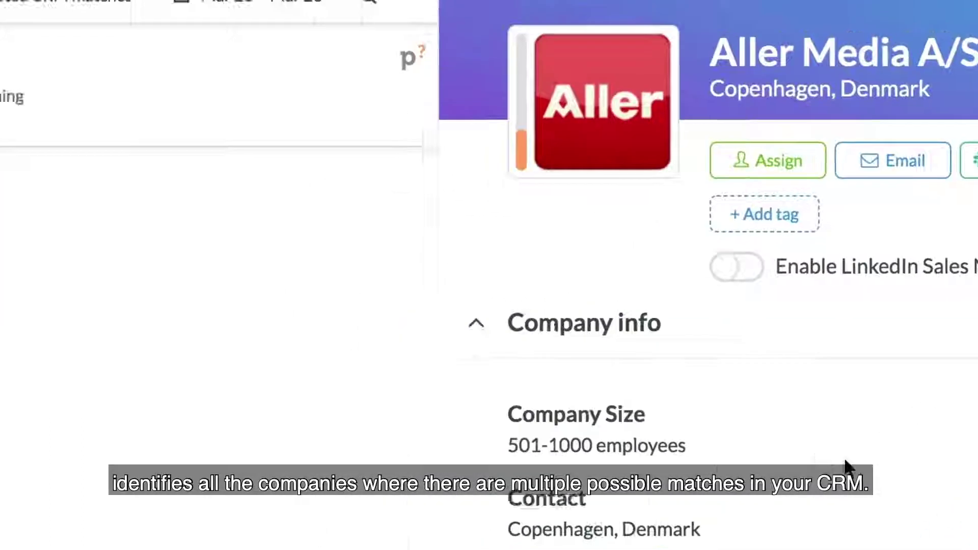
scroll(848, 467, down, 10)
scroll(880, 342, down, 8)
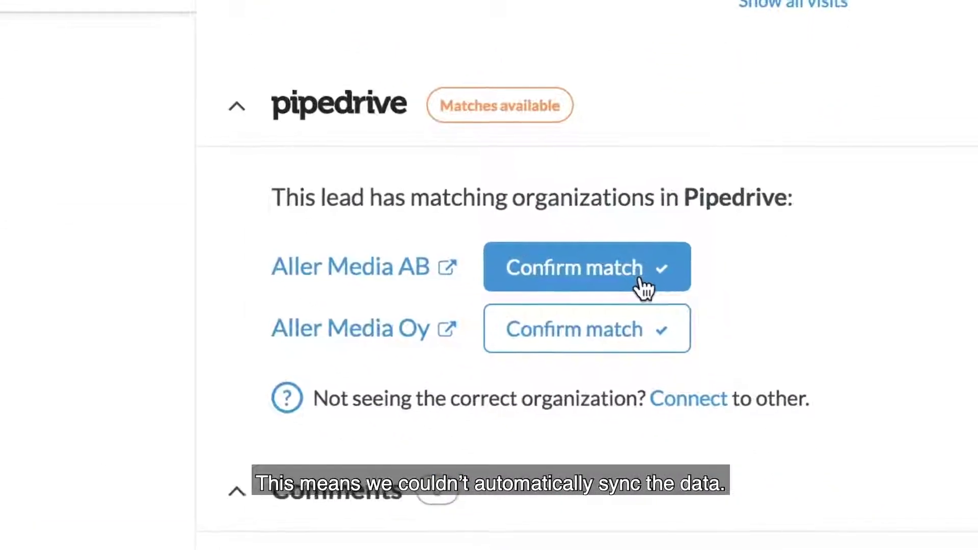
click(633, 328)
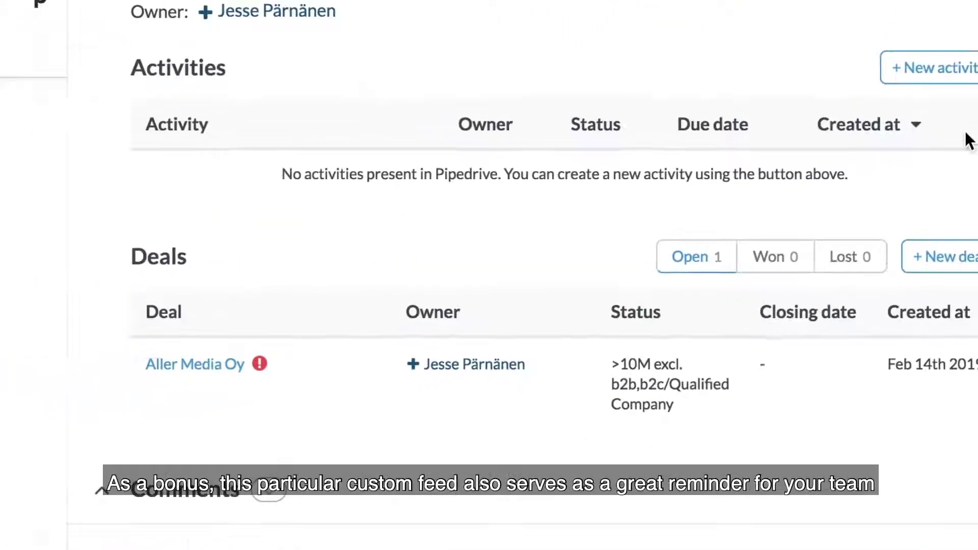
scroll(915, 169, up, 10)
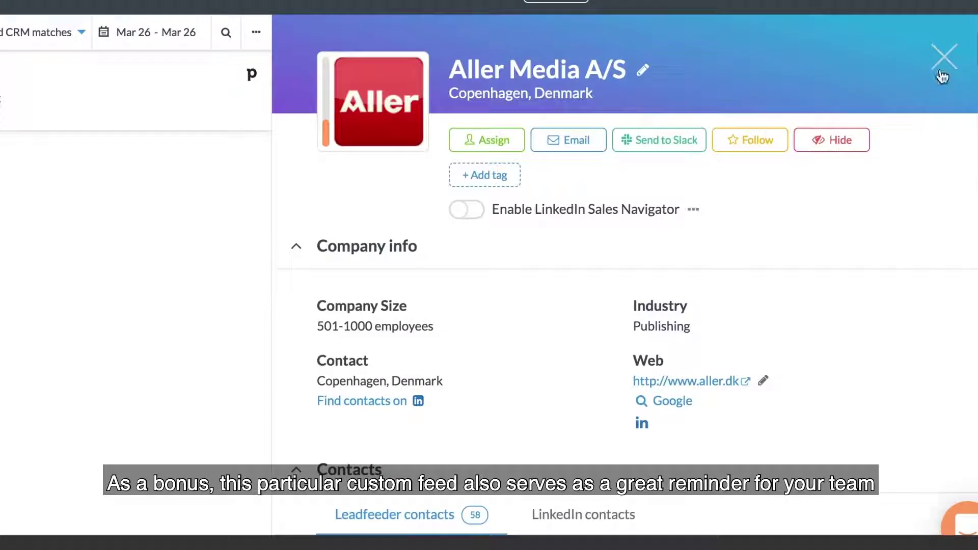
click(943, 75)
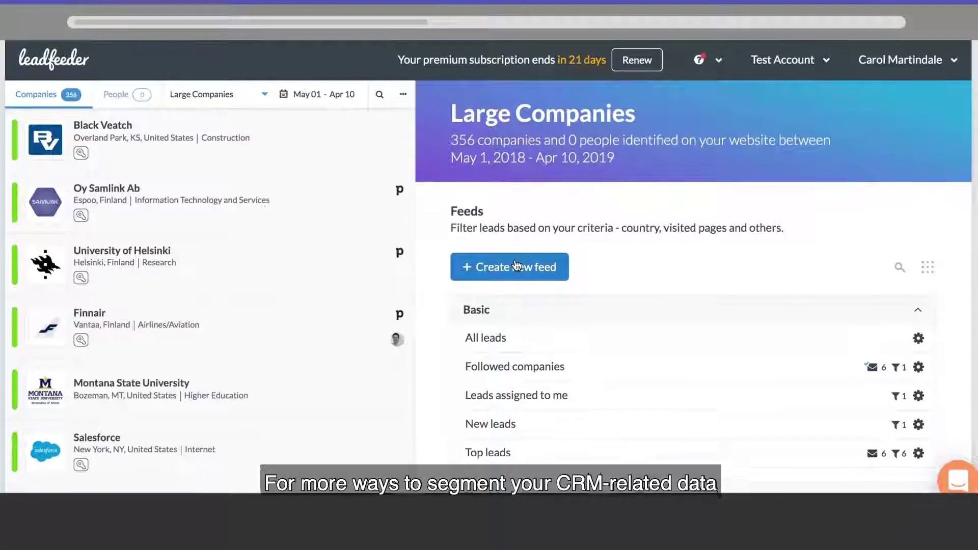
- Create a new custom feed and name it "New Leads for CRM"
click(516, 262)
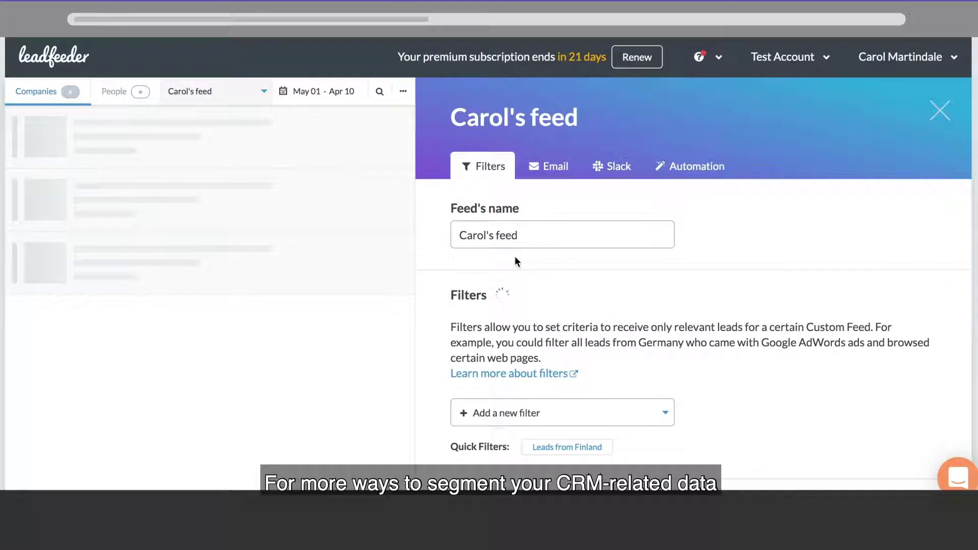
click(558, 413)
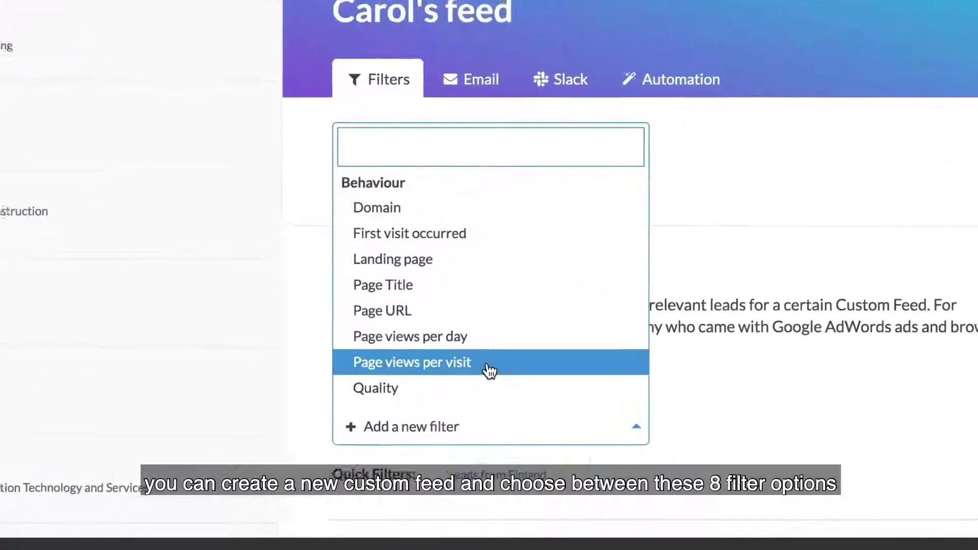
scroll(489, 370, down, 10)
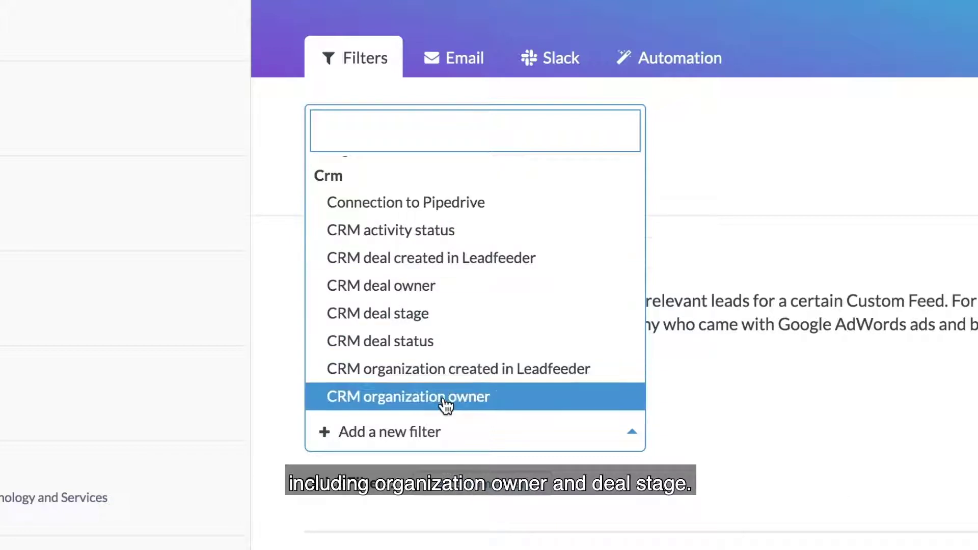
click(804, 205)
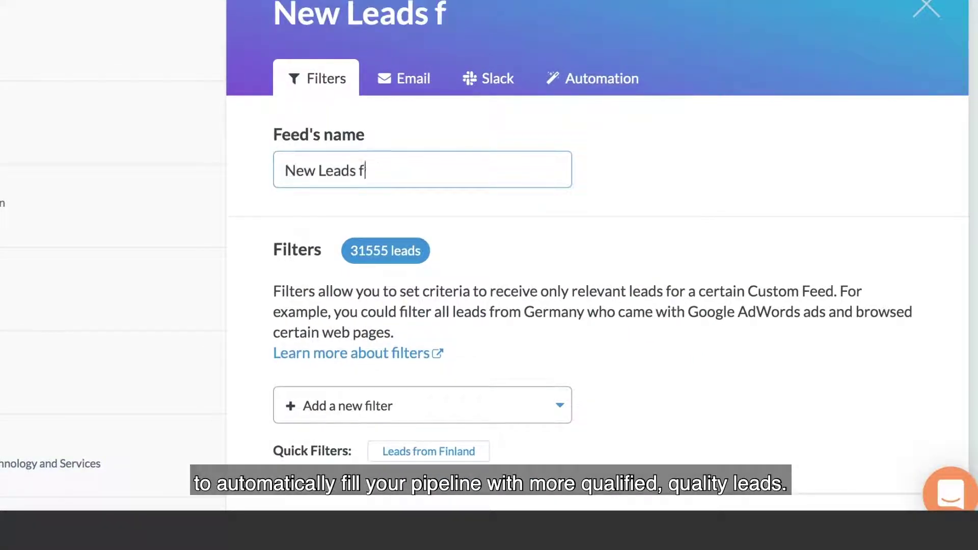
text(for CRM)
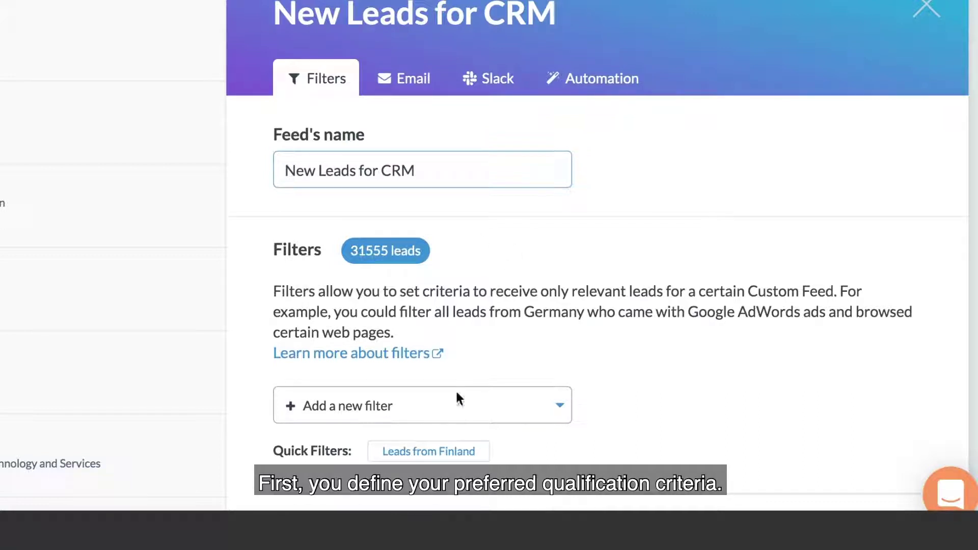
- Define a Country filter for the feed set to "is United States of America"
click(891, 406)
click(357, 469)
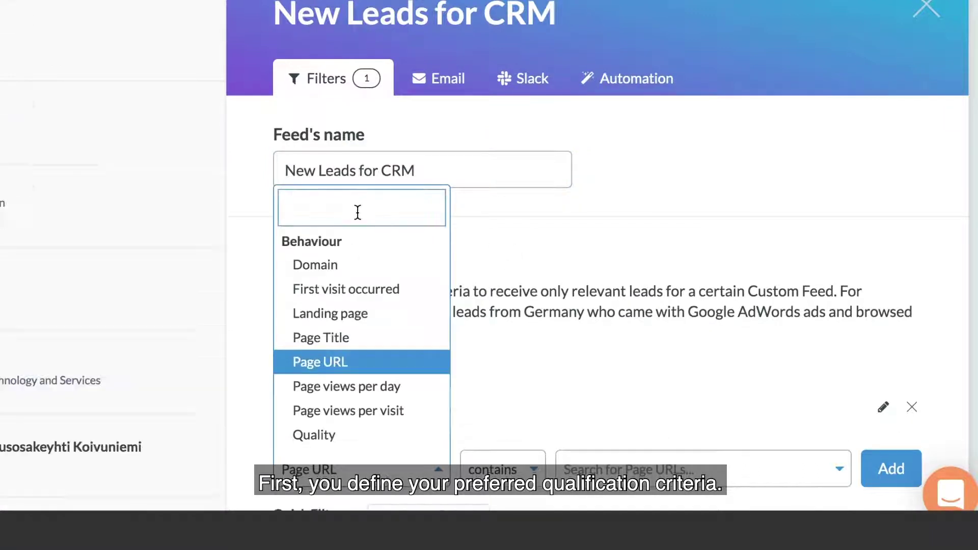
text(cou)
click(338, 414)
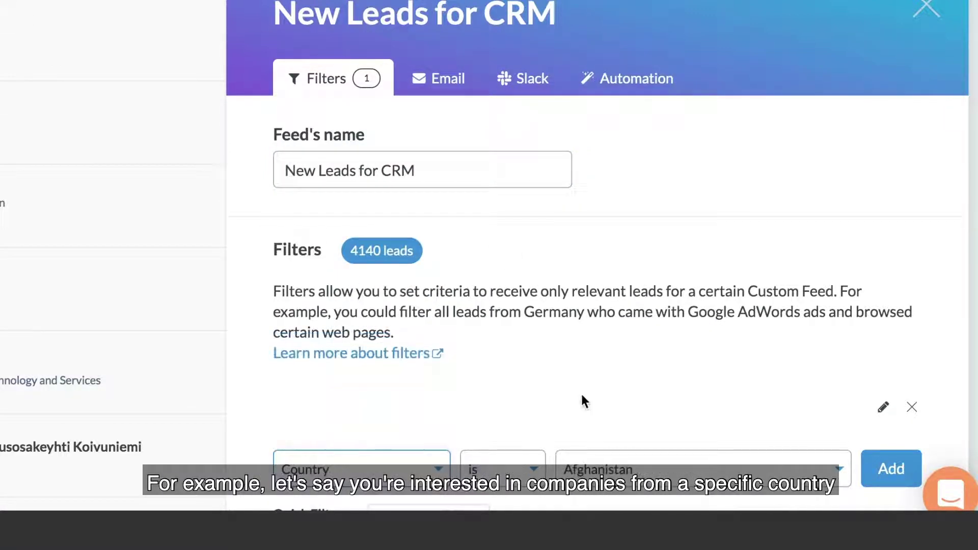
scroll(581, 392, down, 3)
click(644, 332)
text(united st)
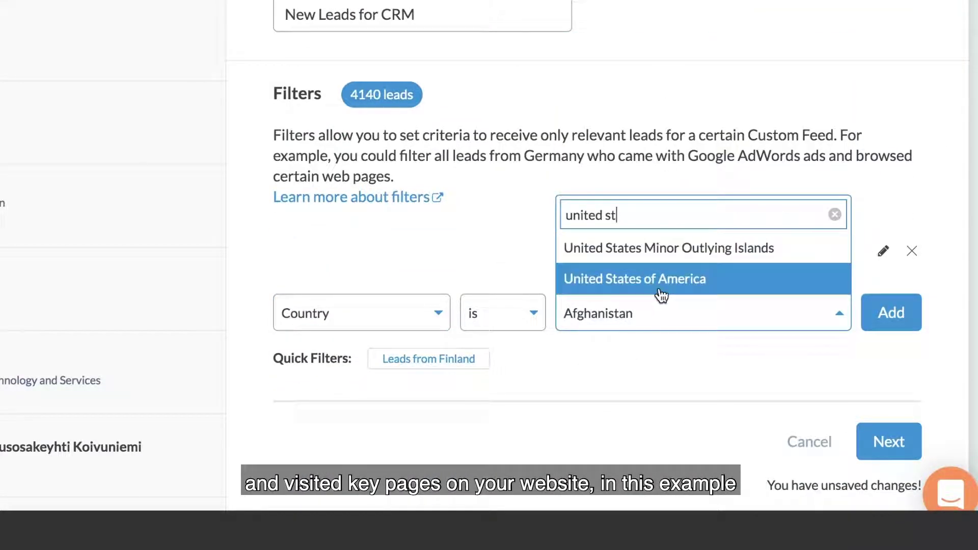
click(656, 281)
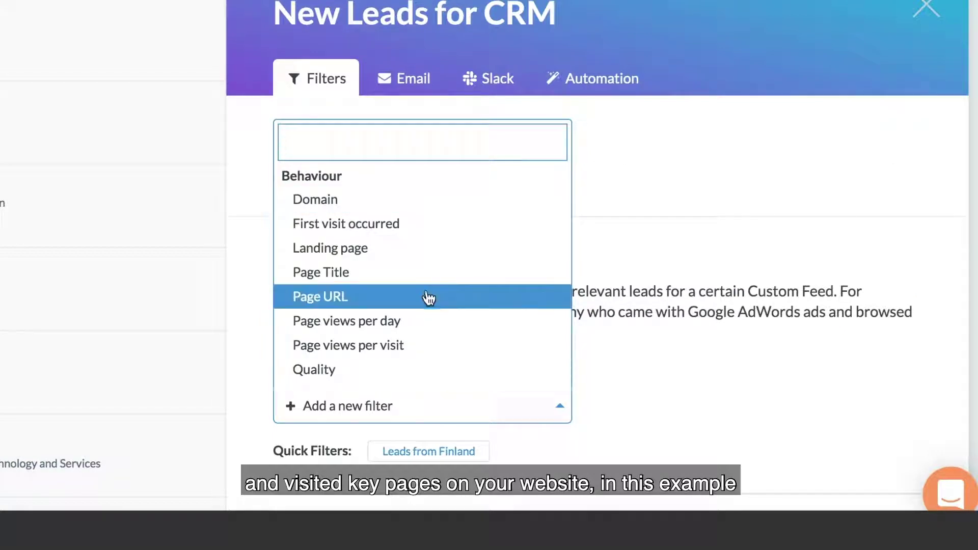
- Add a Page URL filter to the feed for pages containing "pricing"
click(428, 295)
click(595, 416)
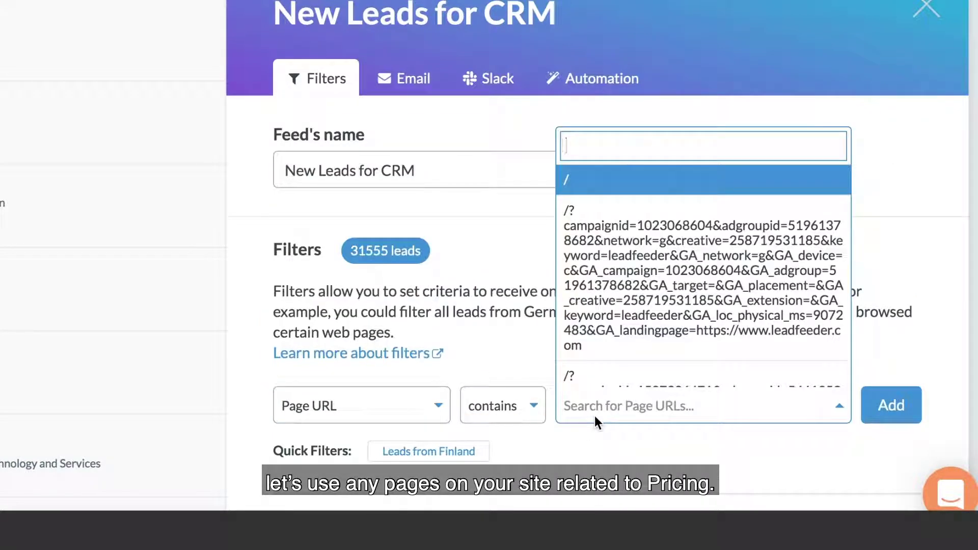
text(pricing)
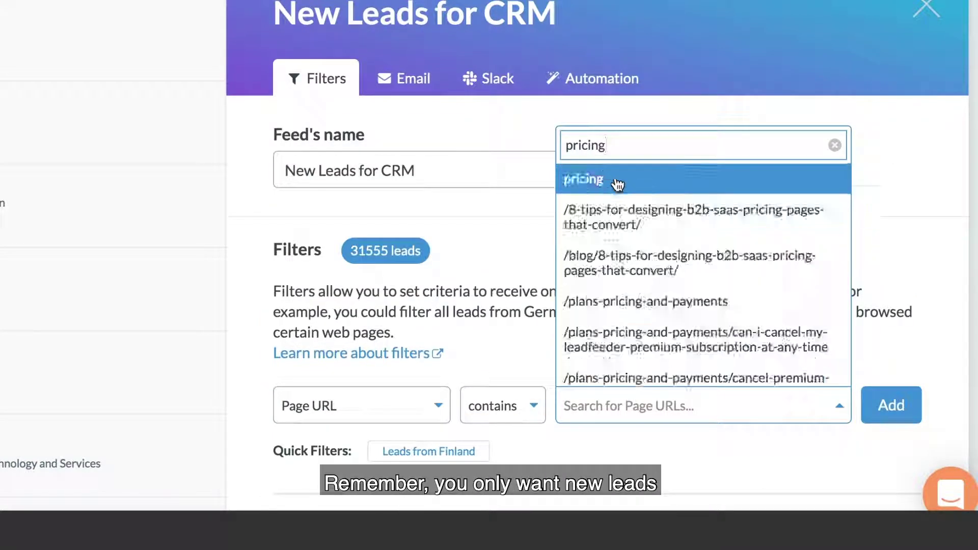
click(618, 183)
click(901, 417)
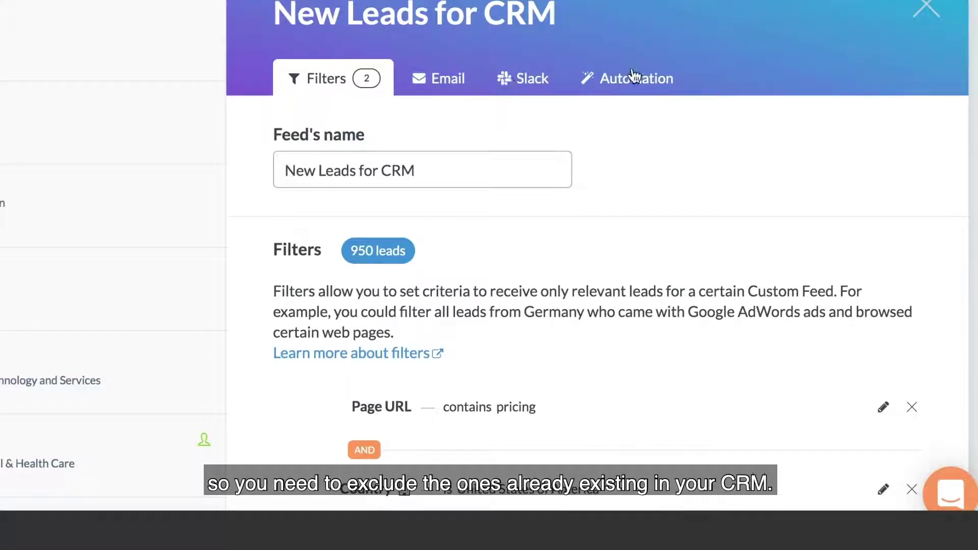
- Set up a feed automation with the trigger "New leads appear" and the action "Send to CRM"
click(634, 76)
scroll(551, 362, down, 4)
click(466, 258)
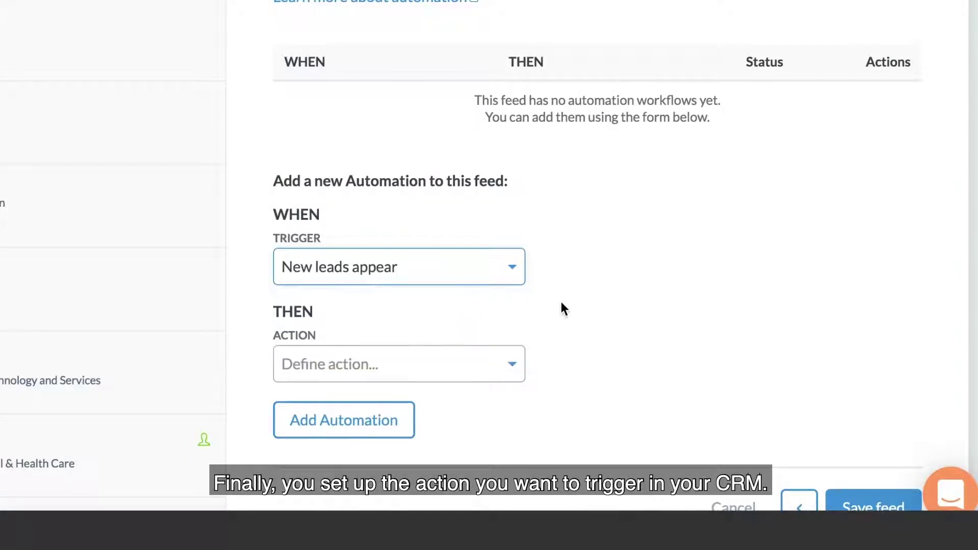
click(467, 377)
click(442, 497)
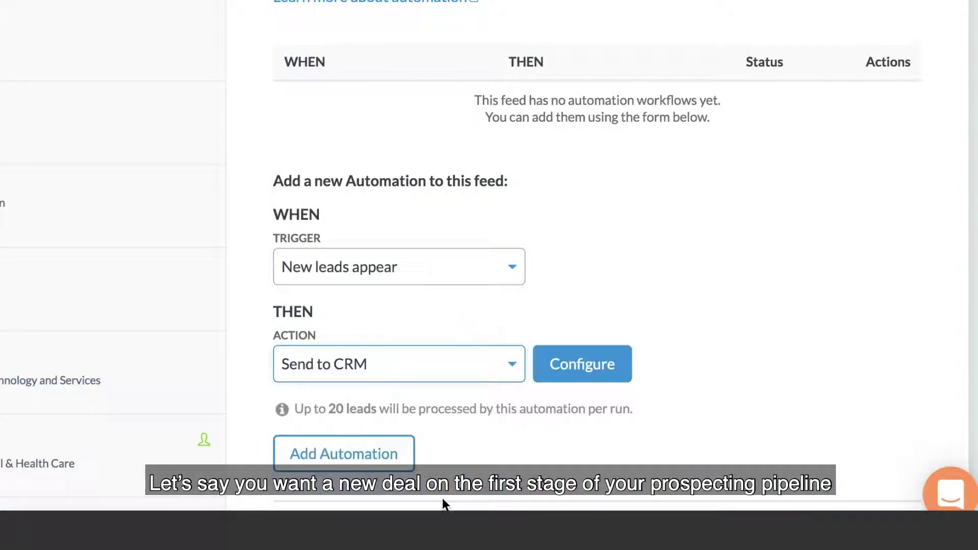
- Configure the Send to CRM action to create an organization, a deal in 2-10 M€/Qualified Company and a new-deal activity due in 2 days
click(578, 379)
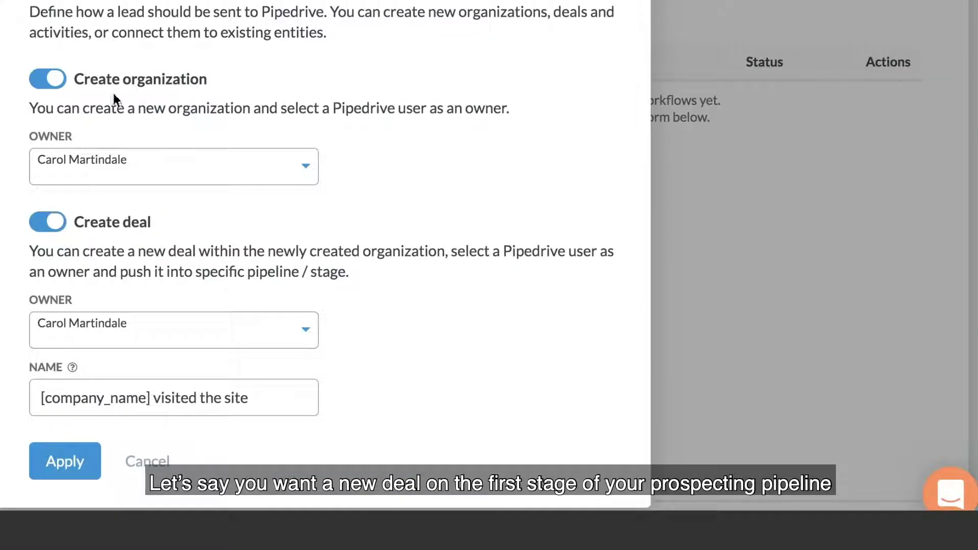
scroll(87, 328, down, 8)
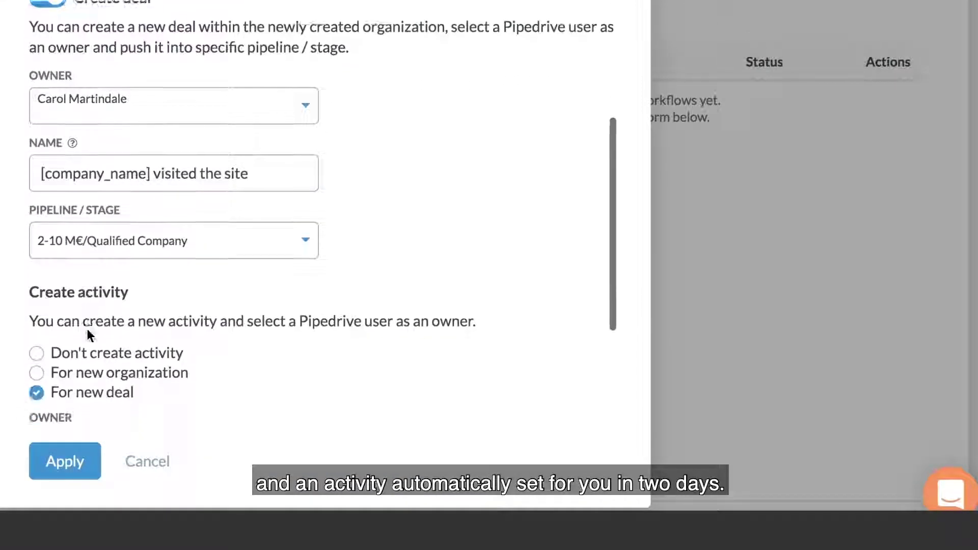
scroll(89, 336, down, 3)
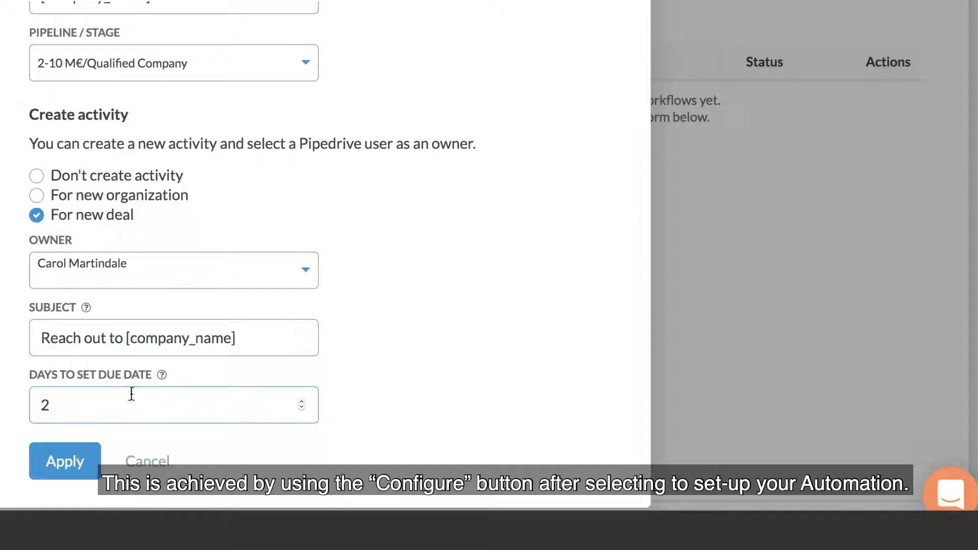
click(65, 465)
- Save the New Leads for CRM feed and close its settings
scroll(658, 427, down, 2)
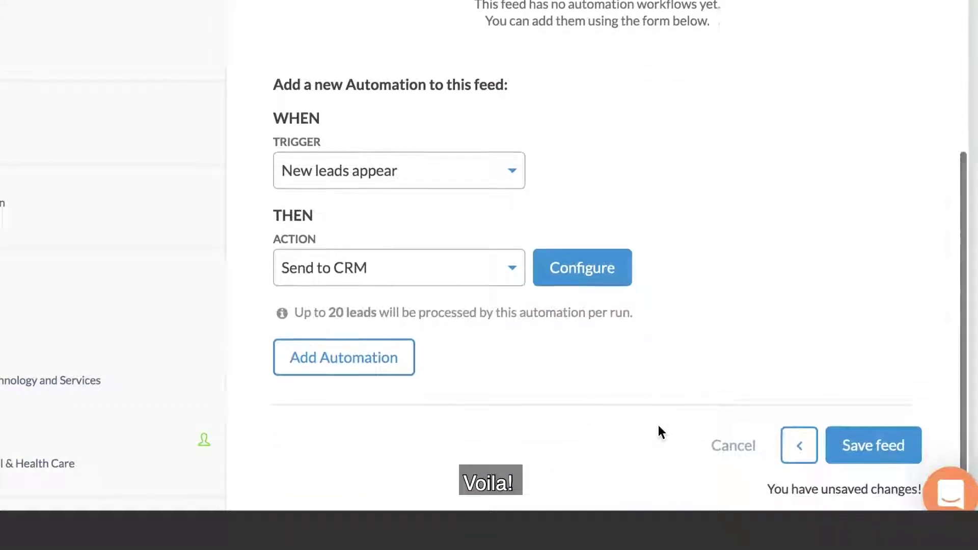
click(872, 440)
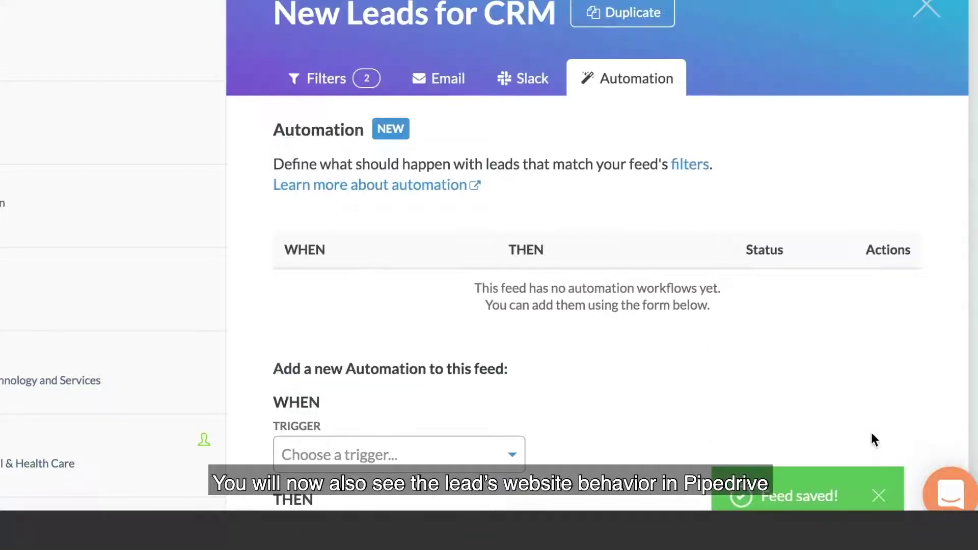
click(925, 7)
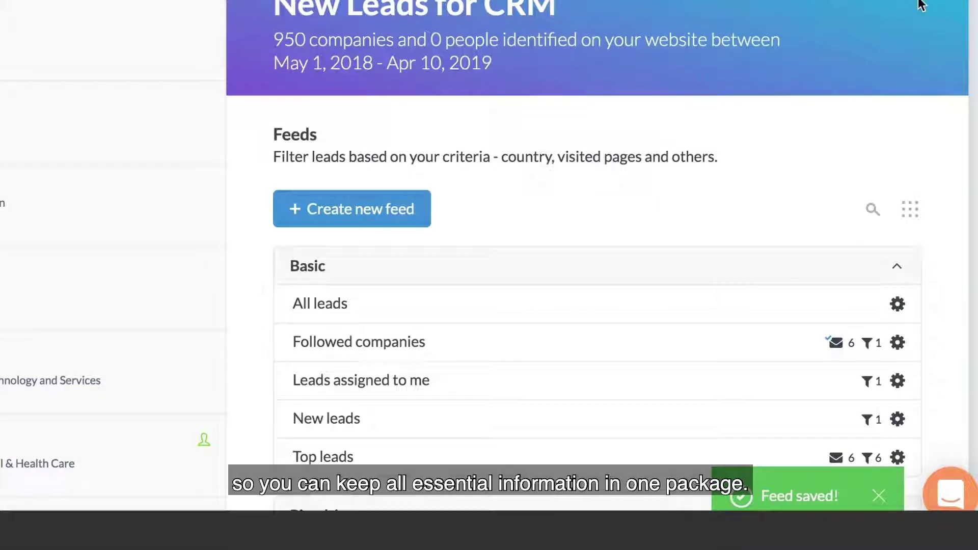
scroll(731, 288, down, 10)
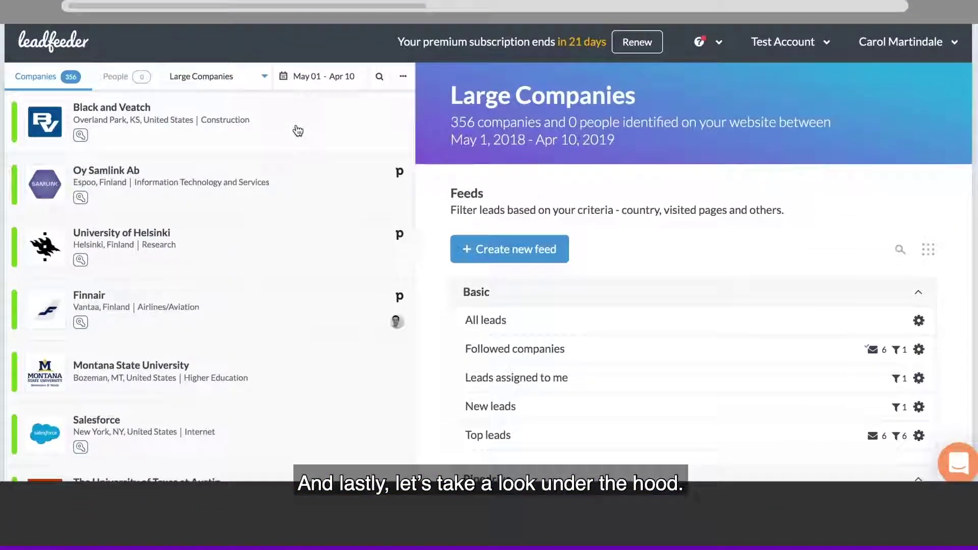
- Connect the Black and Veatch lead to Pipedrive by creating a new organization with the account user as owner
click(298, 144)
scroll(571, 276, down, 12)
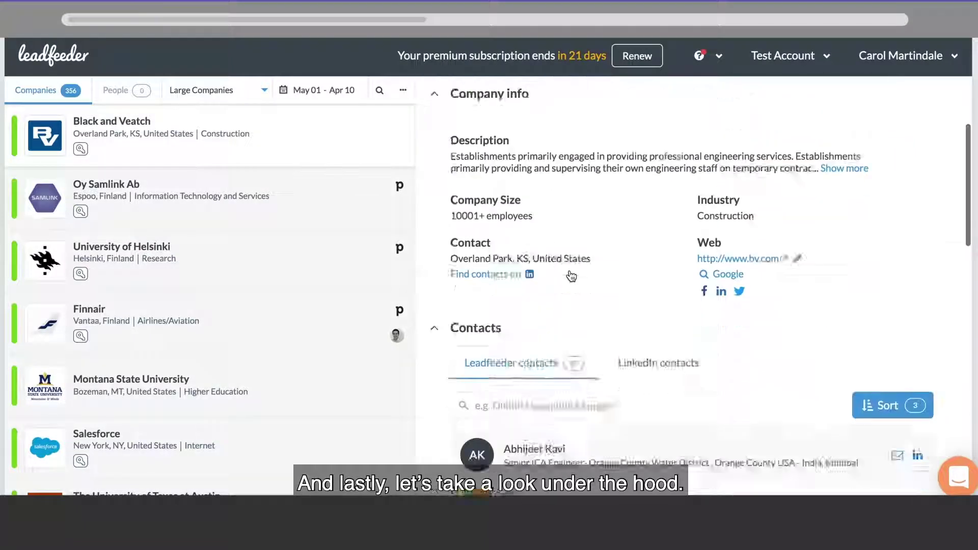
scroll(571, 276, down, 5)
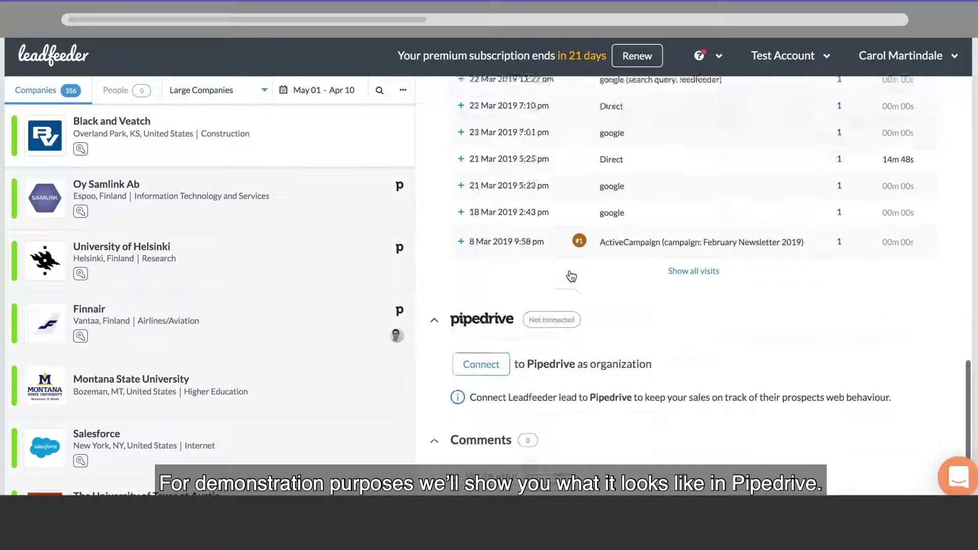
click(480, 293)
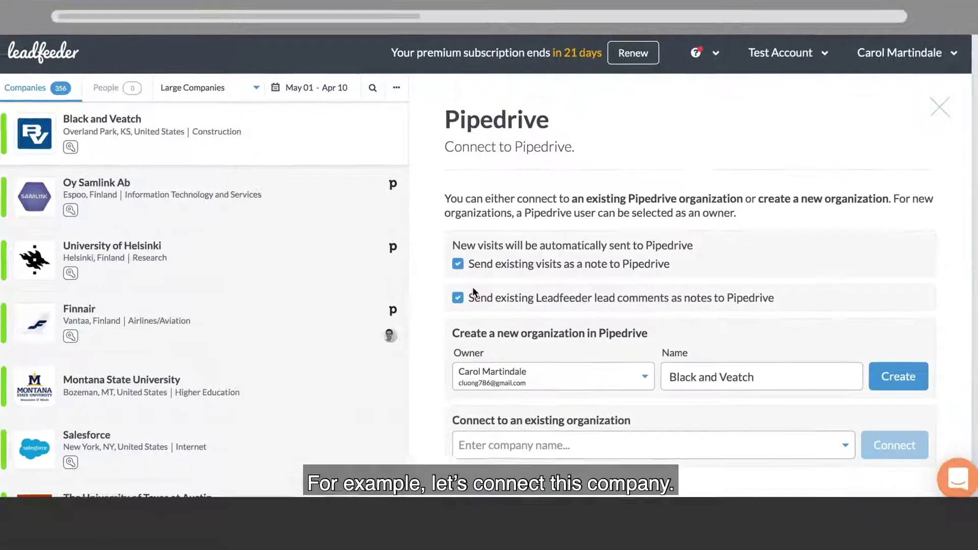
click(371, 396)
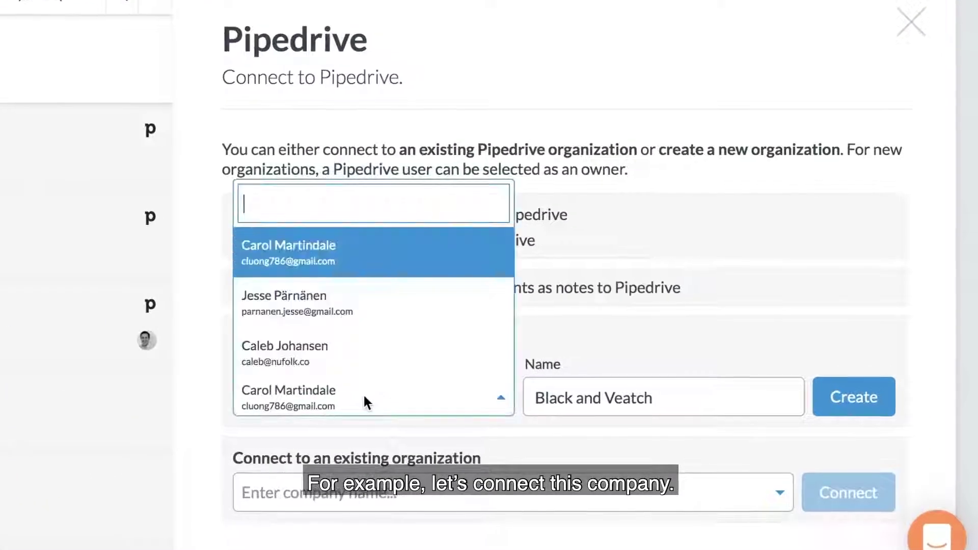
click(362, 396)
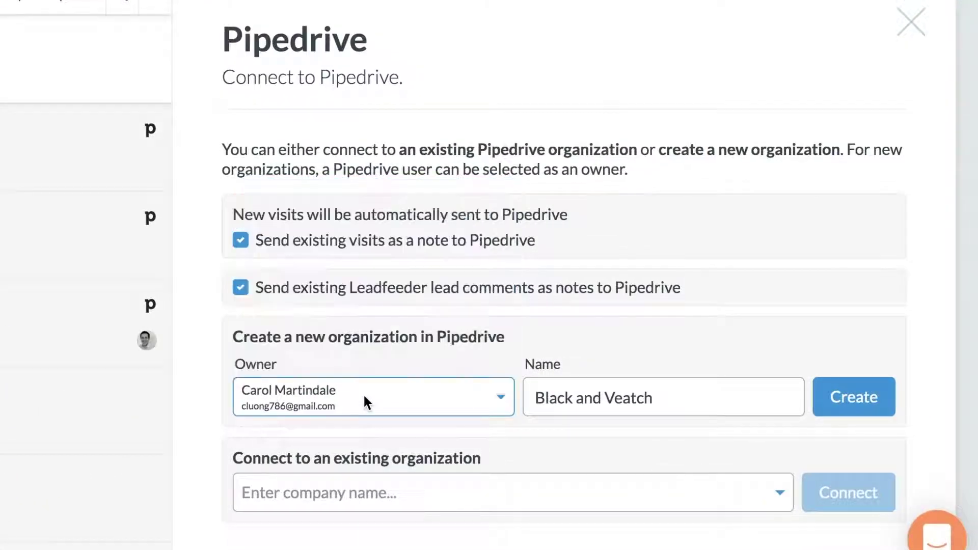
click(860, 397)
- Create a Pipedrive activity titled "Call hot lead!" for Black and Veatch, due tomorrow
click(860, 254)
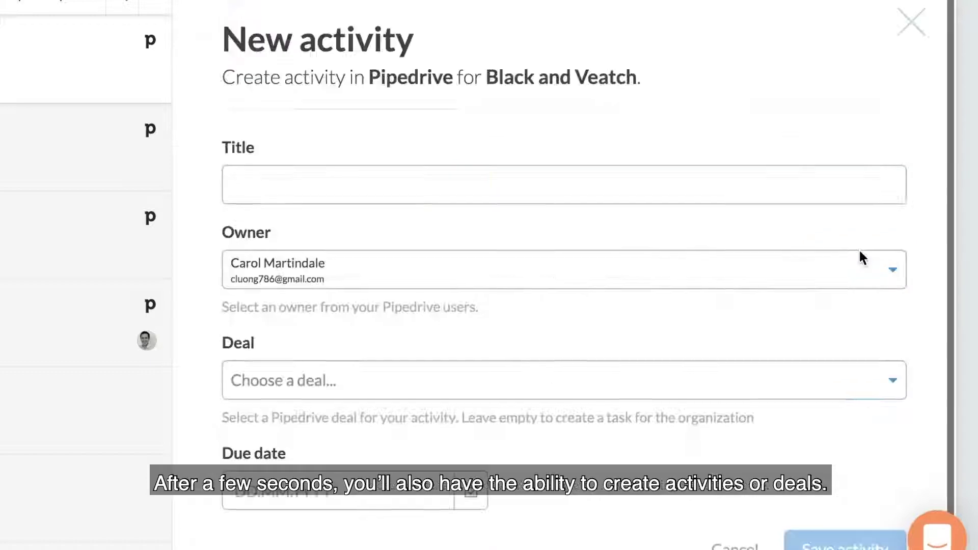
click(620, 189)
text(Call hot lead!)
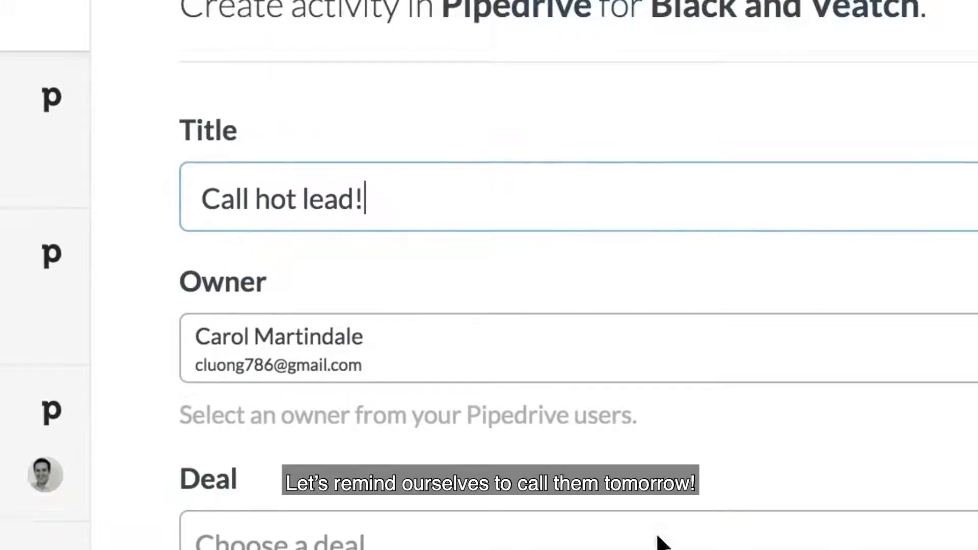
click(476, 511)
click(437, 267)
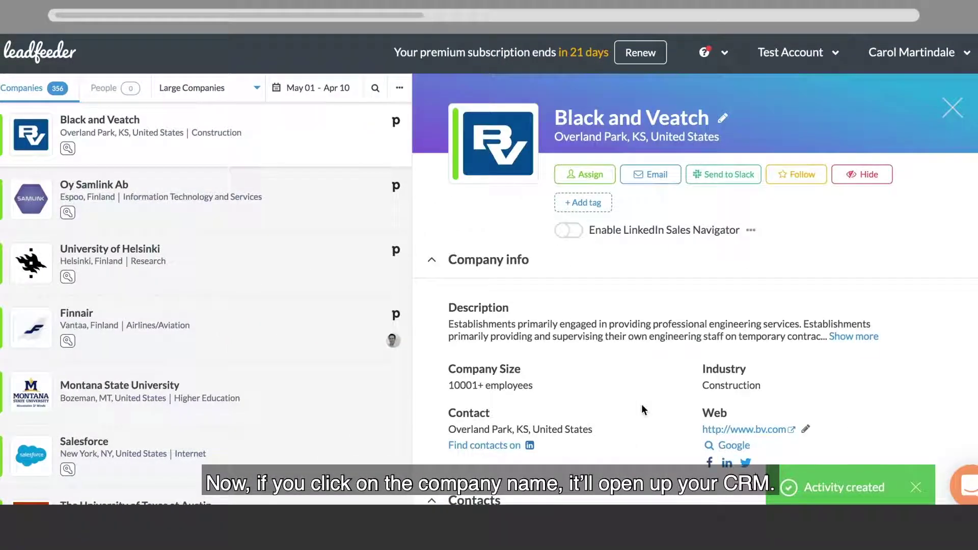
- Open the connected Black and Veatch organization in Pipedrive and check its planned activity
scroll(642, 407, down, 15)
scroll(641, 405, down, 5)
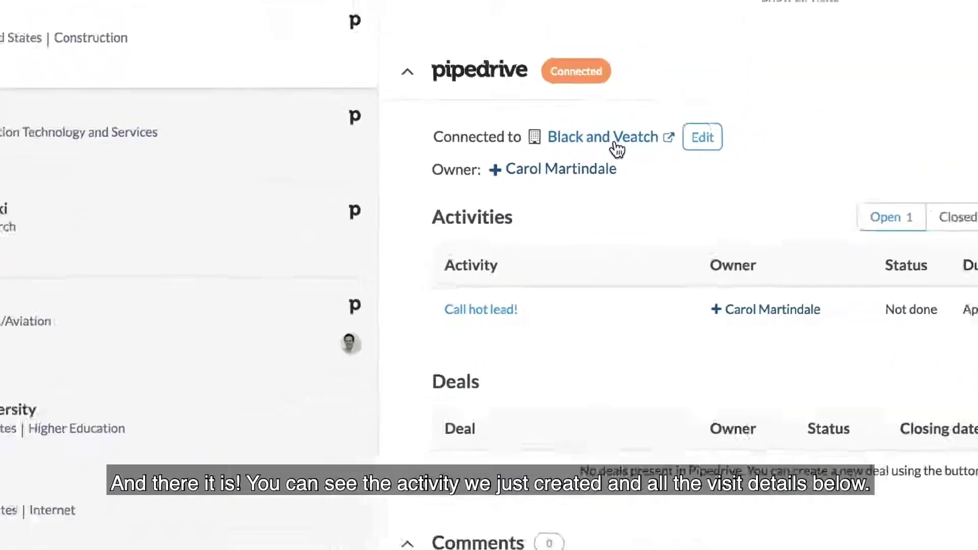
click(682, 66)
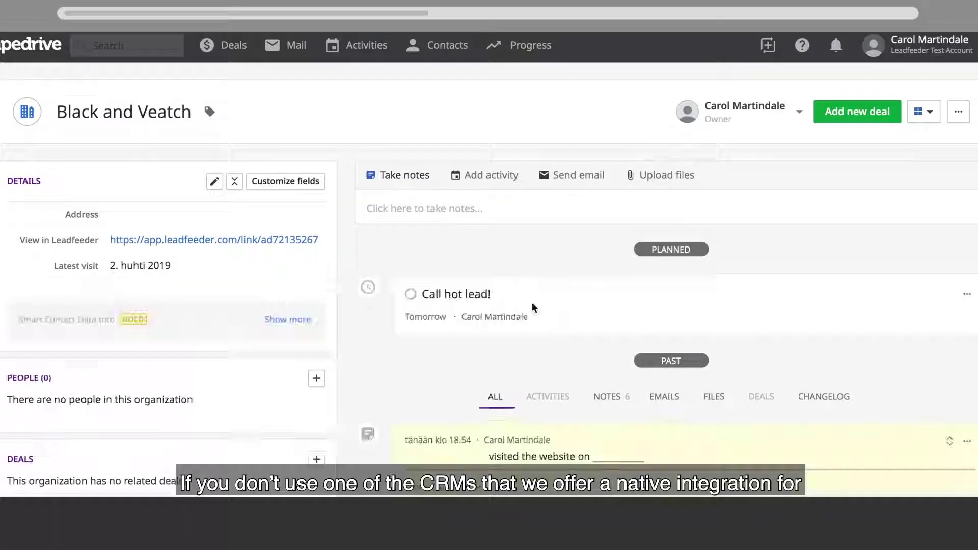
scroll(532, 302, down, 1)
drag(491, 257, 452, 259)
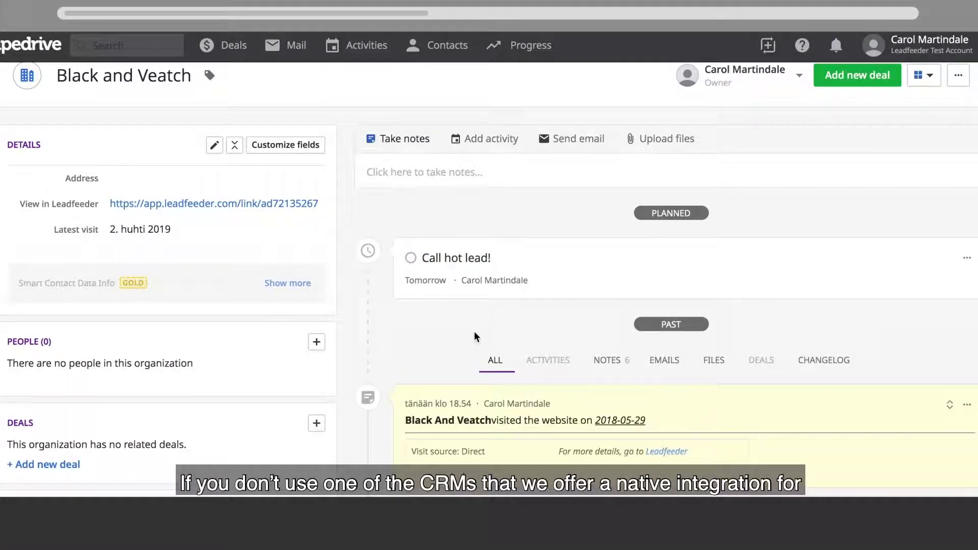
- Expand the website-visit notes in the organization's past timeline and review the visit sources and pages
scroll(474, 337, down, 3)
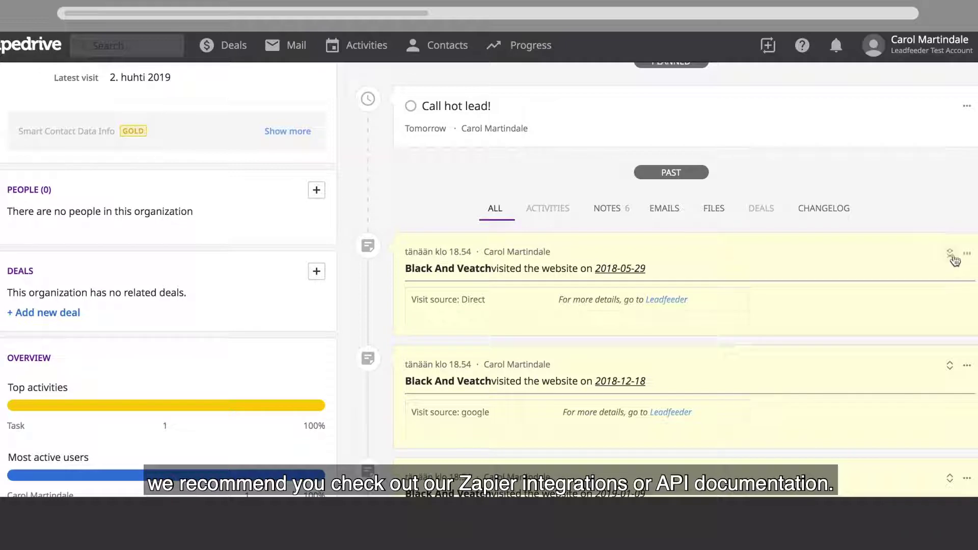
click(950, 253)
scroll(912, 311, down, 10)
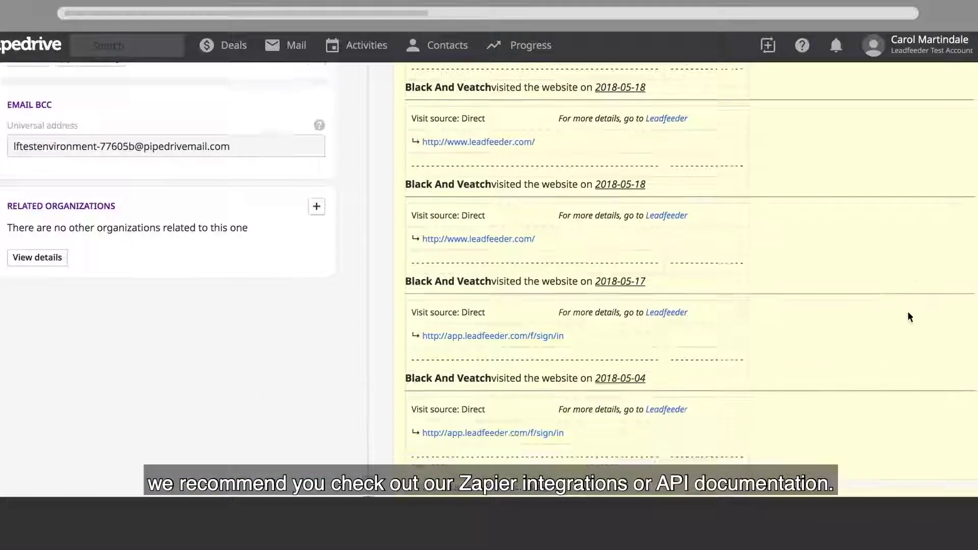
scroll(908, 310, down, 3)
click(948, 260)
scroll(899, 308, down, 3)
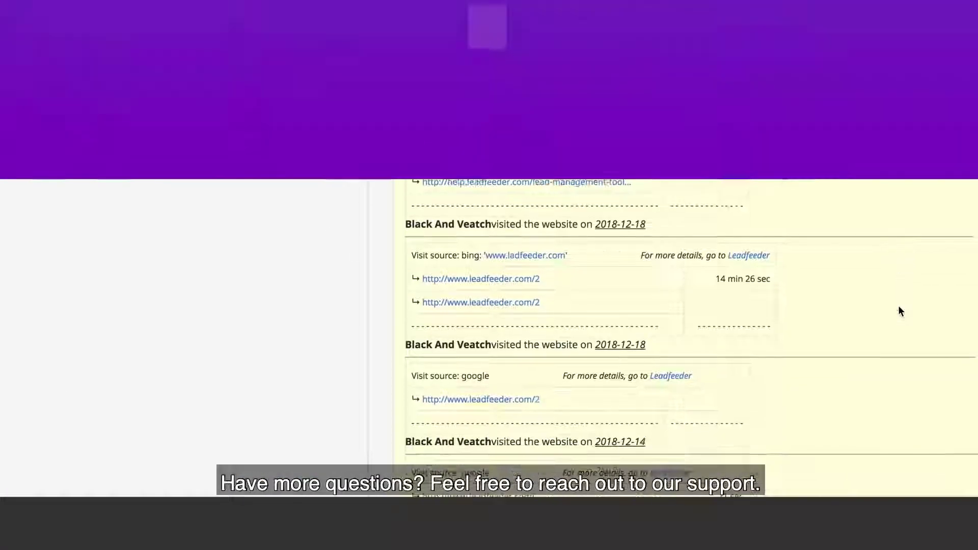